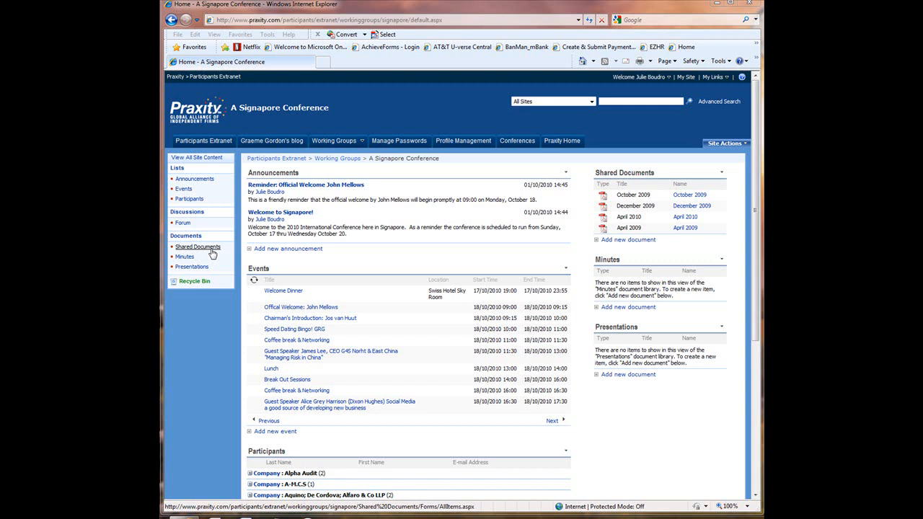
Upload Praxity Announcement docx 9-21-10.docx from the Desktop to the Shared Documents library, leaving the version comments blank
click(210, 248)
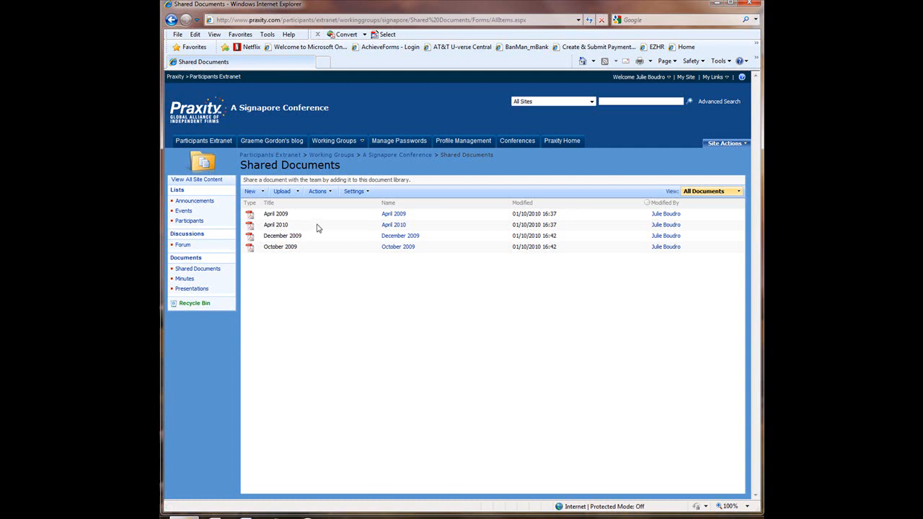
click(282, 192)
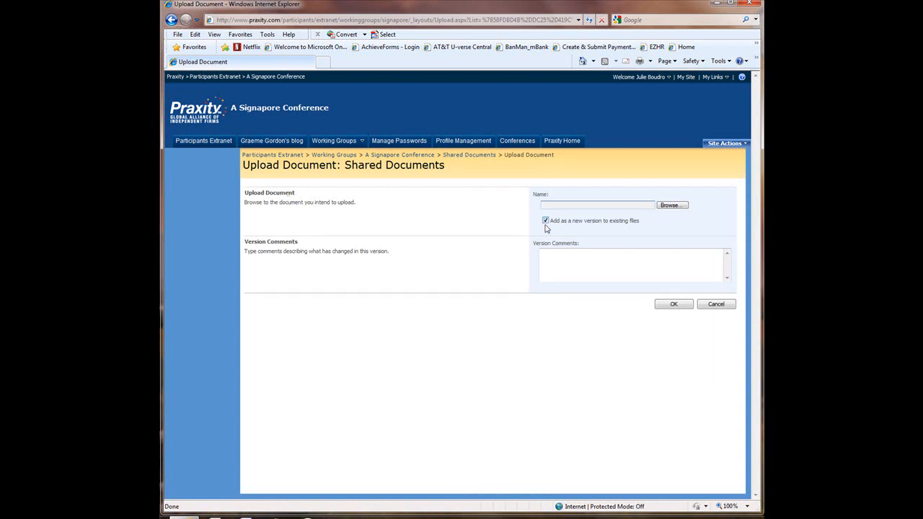
click(667, 206)
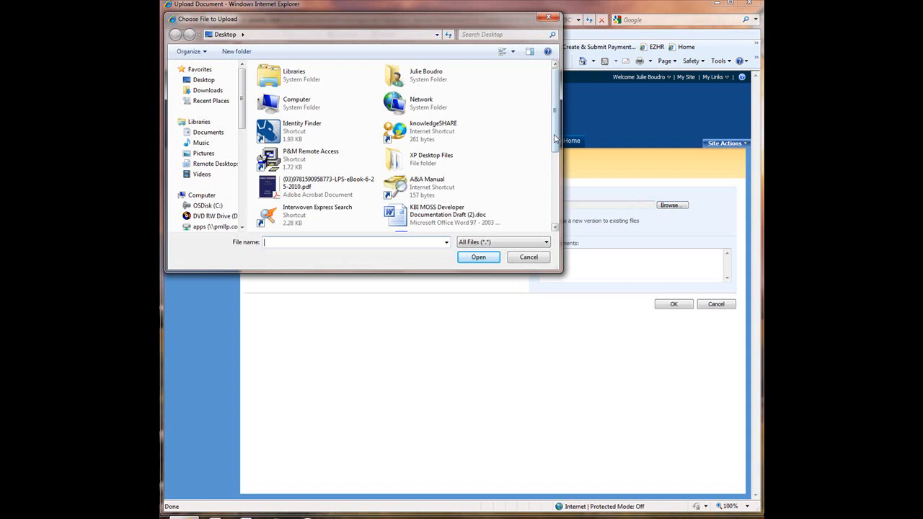
drag(554, 137, 556, 121)
drag(557, 121, 557, 179)
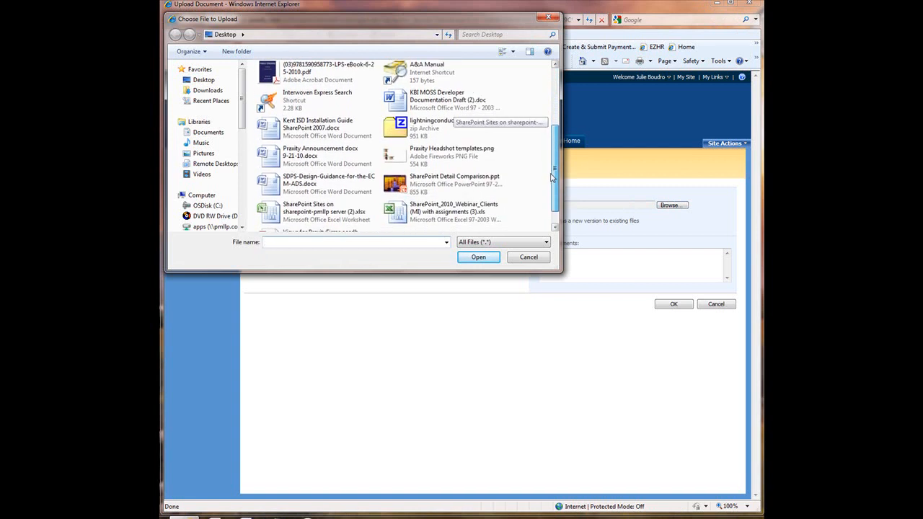
click(335, 158)
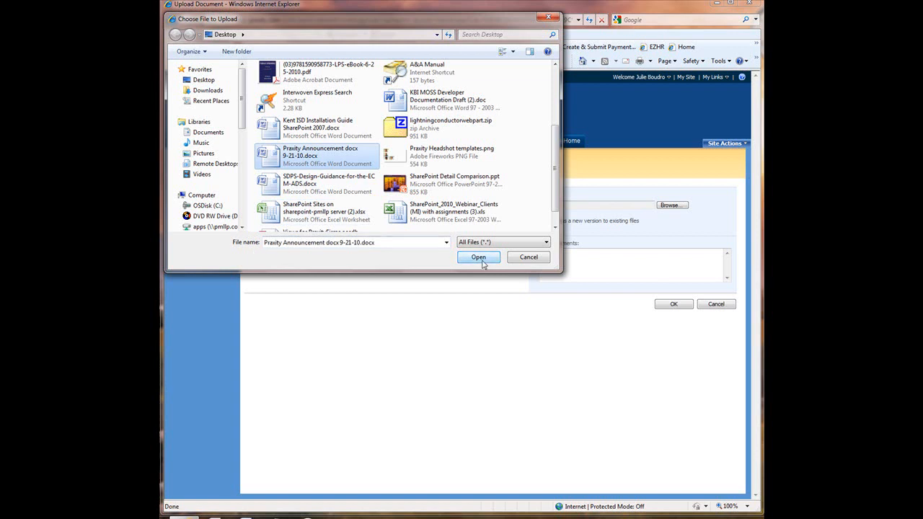
double_click(329, 156)
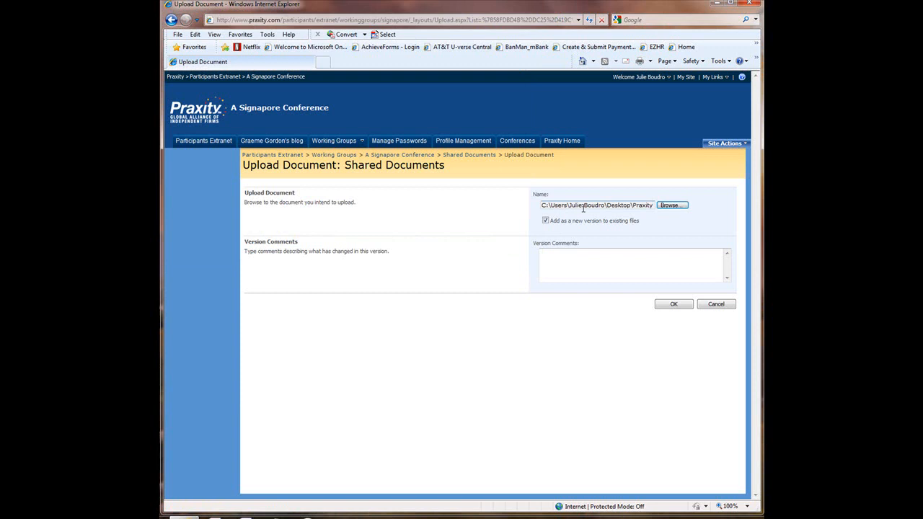
click(552, 264)
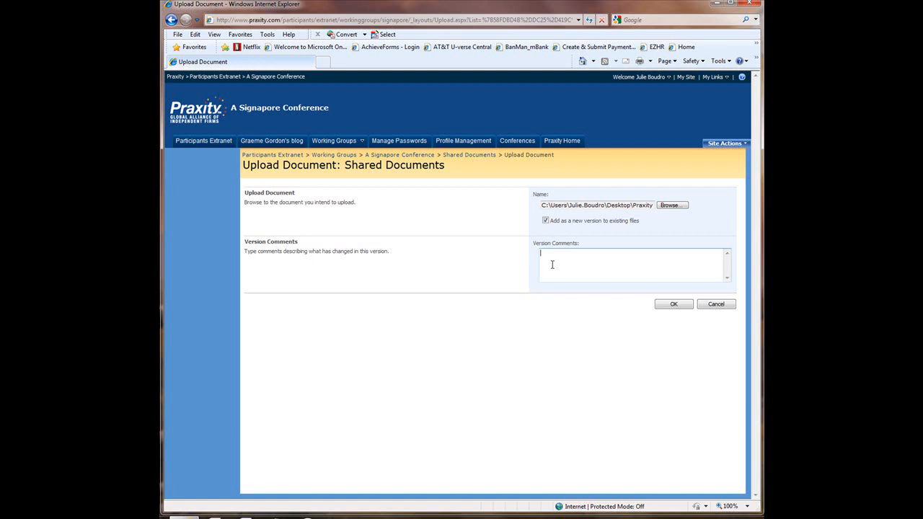
click(552, 264)
click(668, 305)
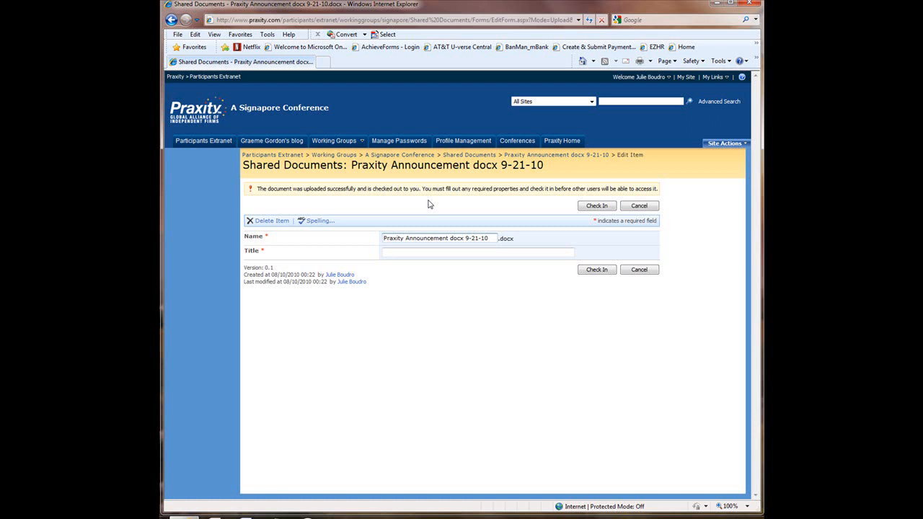
Title the uploaded document "Praxity Announcement Sept 21 2010" and check it in
click(427, 251)
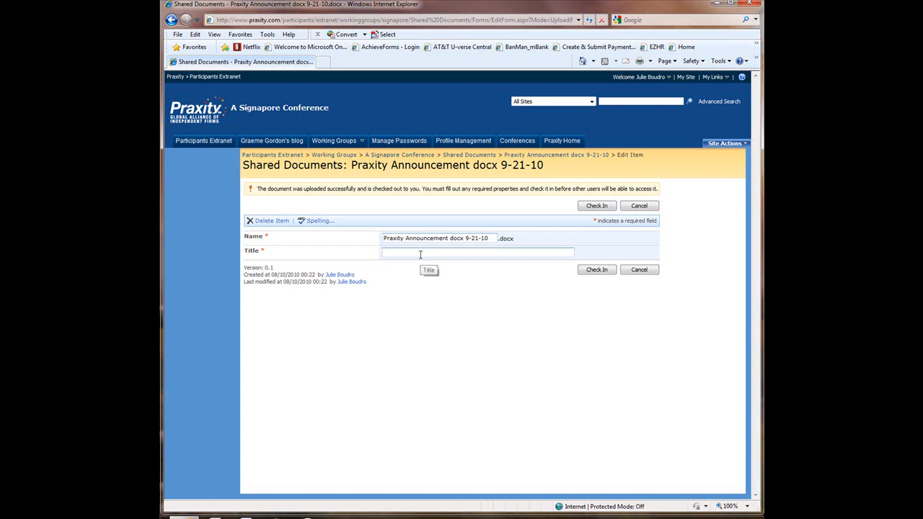
text(Praxity Announcement )
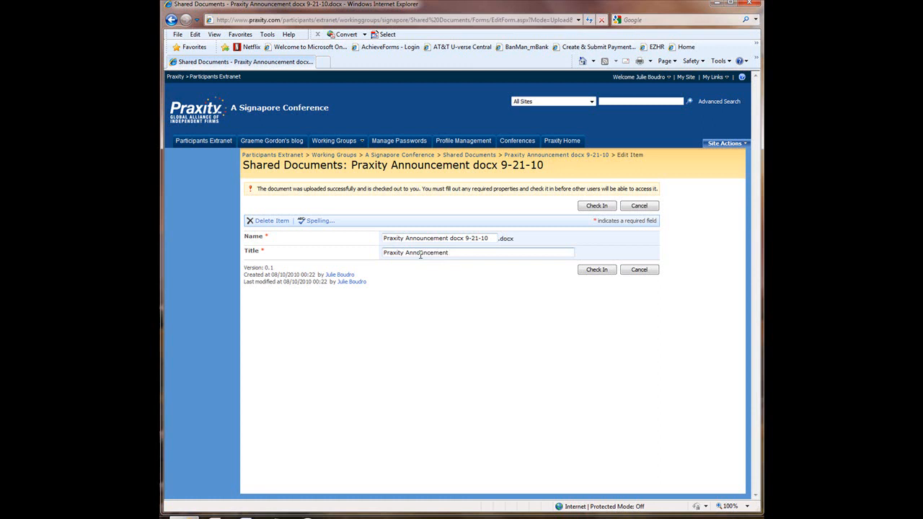
text(Sept 21 2010)
click(596, 270)
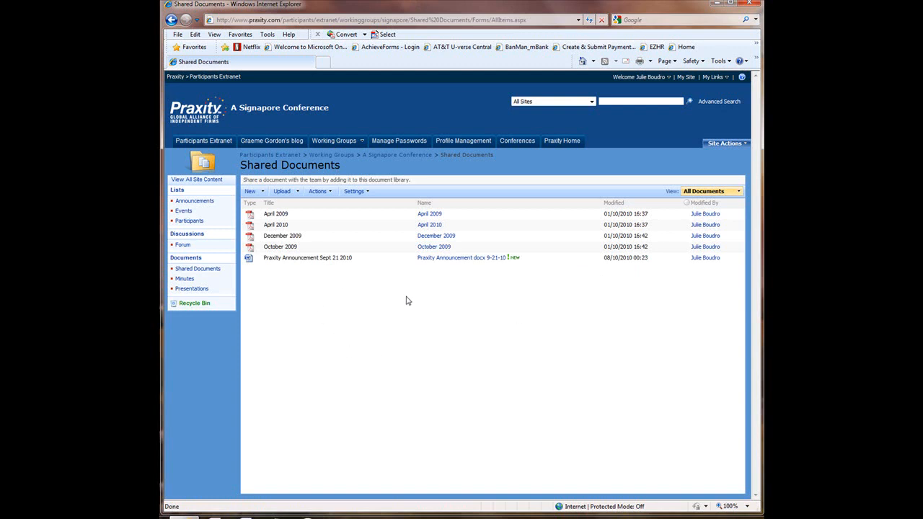
View the properties of the uploaded Praxity Announcement document and check it out to edit them
mouse_move(526, 264)
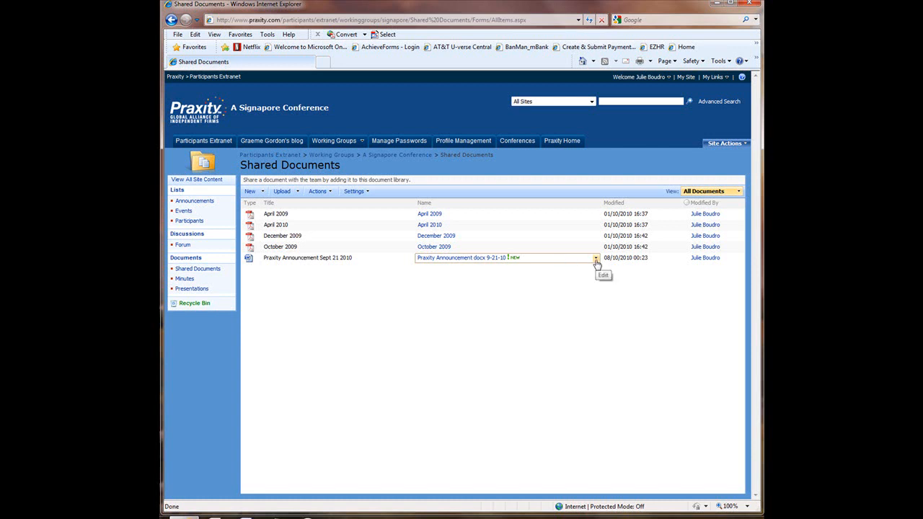
click(595, 259)
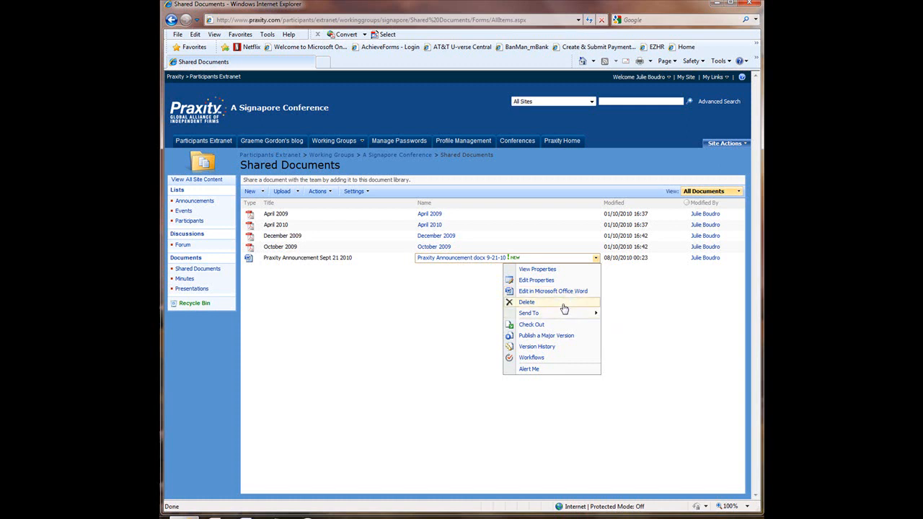
click(543, 271)
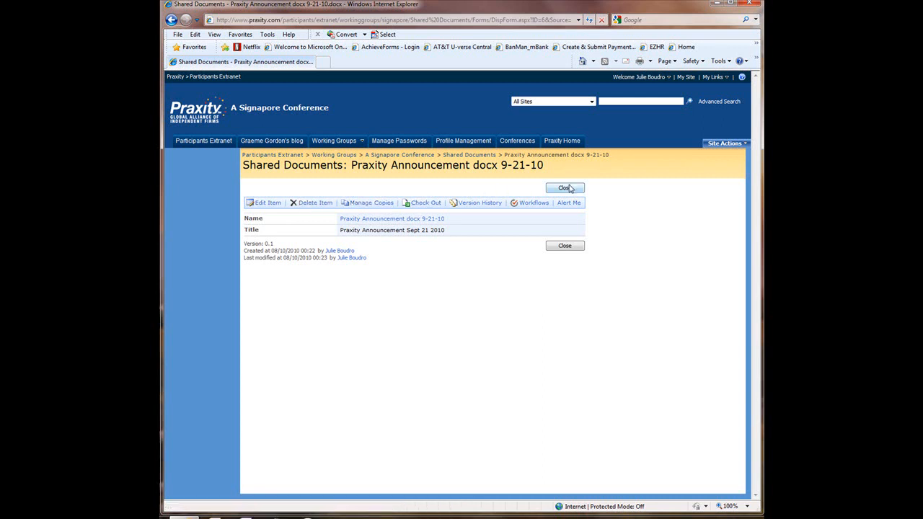
click(259, 204)
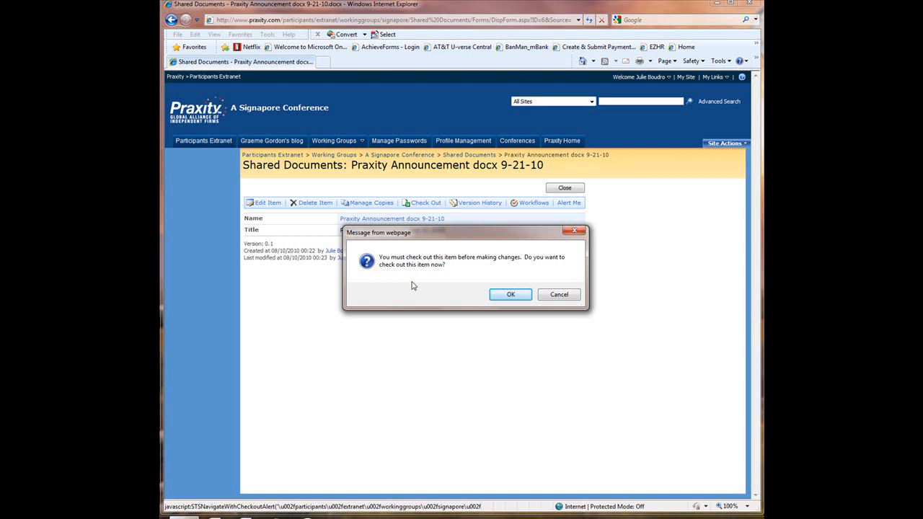
click(508, 295)
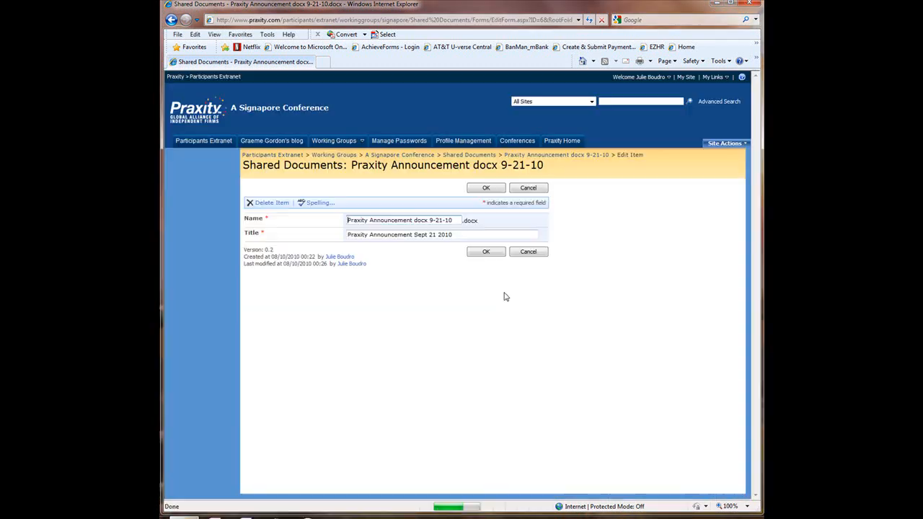
Set the document's title to "Praxity Announcement Sept, 21 2010" and its name to "Praxity Announcement 9-21-10", and save the properties
click(472, 235)
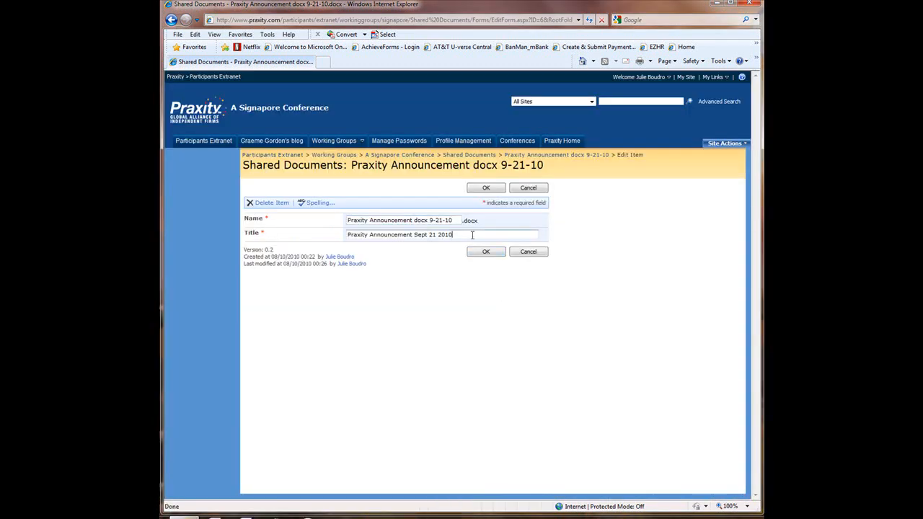
click(428, 234)
text(.)
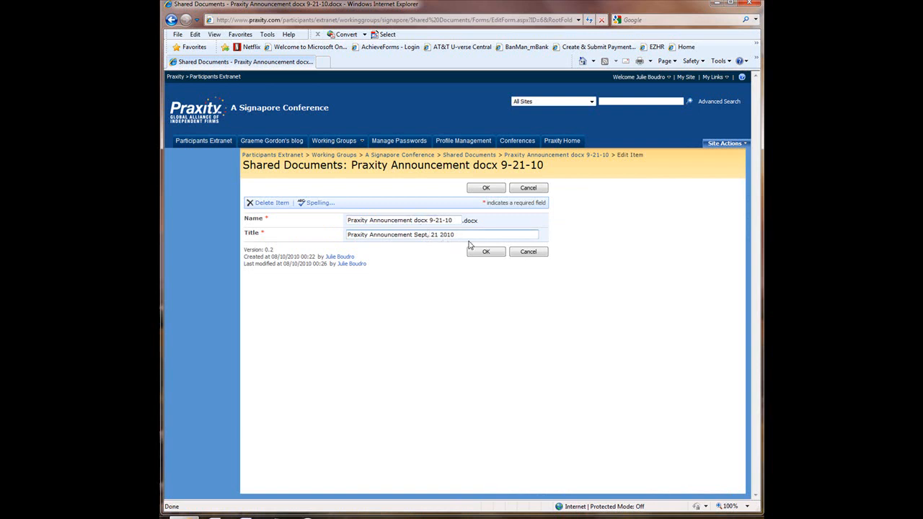
drag(414, 221, 430, 225)
key(Delete)
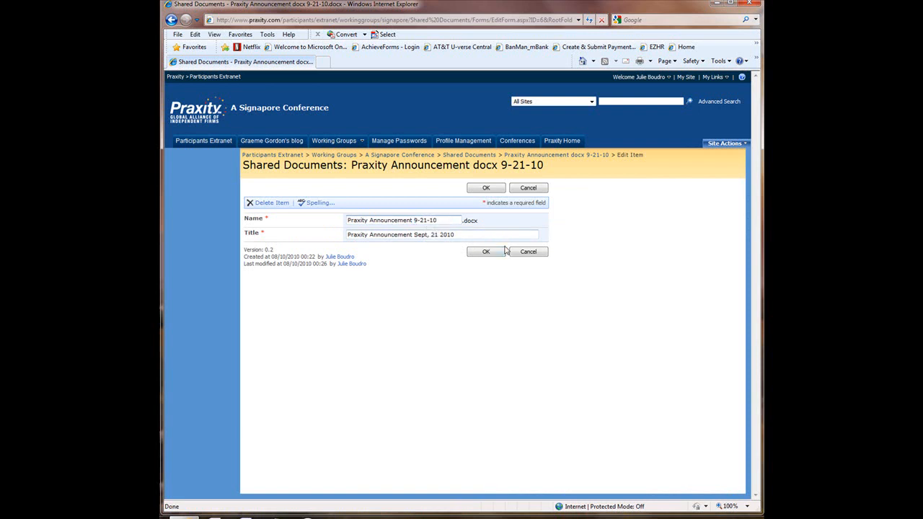
click(487, 188)
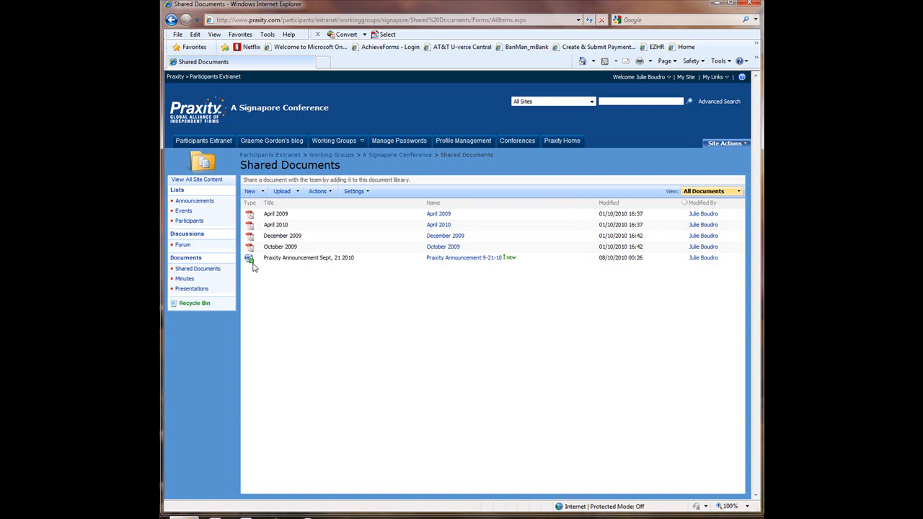
Check in Praxity Announcement 9-21-10 as 1.0 Major version (publish) with the comment "Fixed document name and title"
mouse_move(252, 264)
click(590, 258)
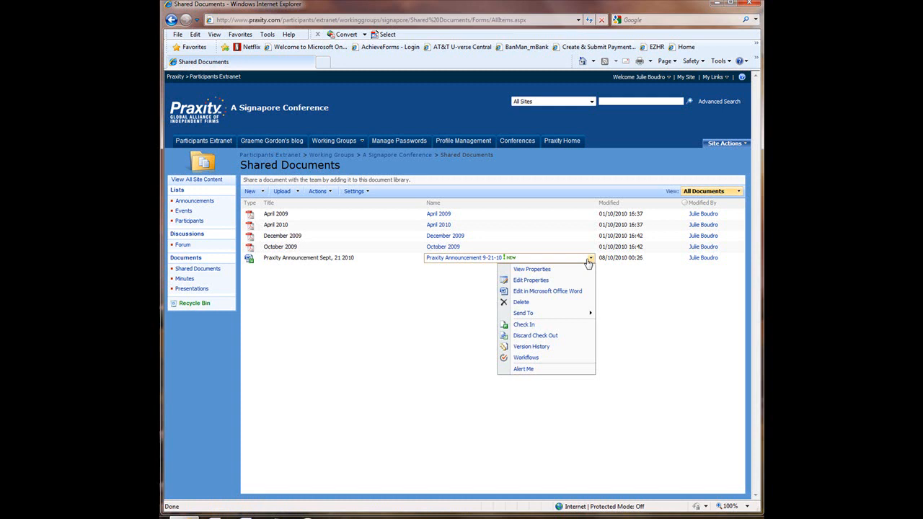
click(563, 329)
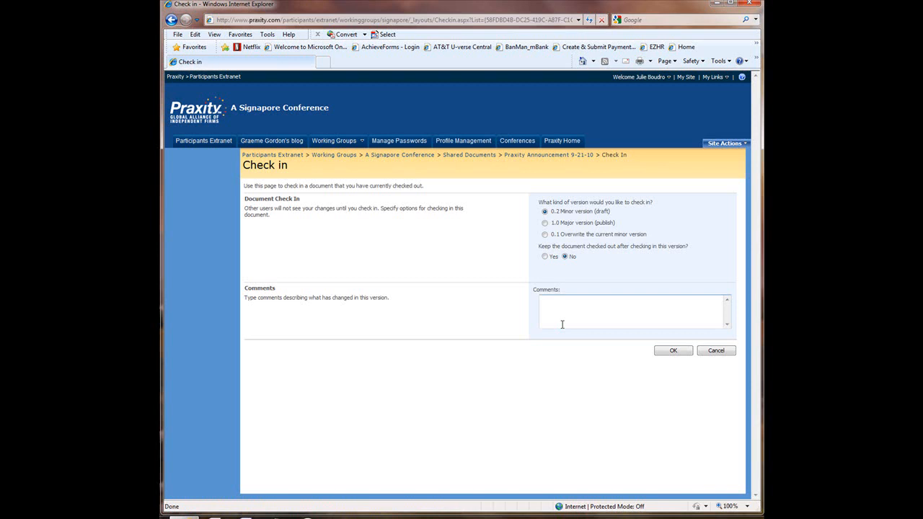
click(545, 222)
click(594, 324)
text(Fixed document name and title)
click(671, 351)
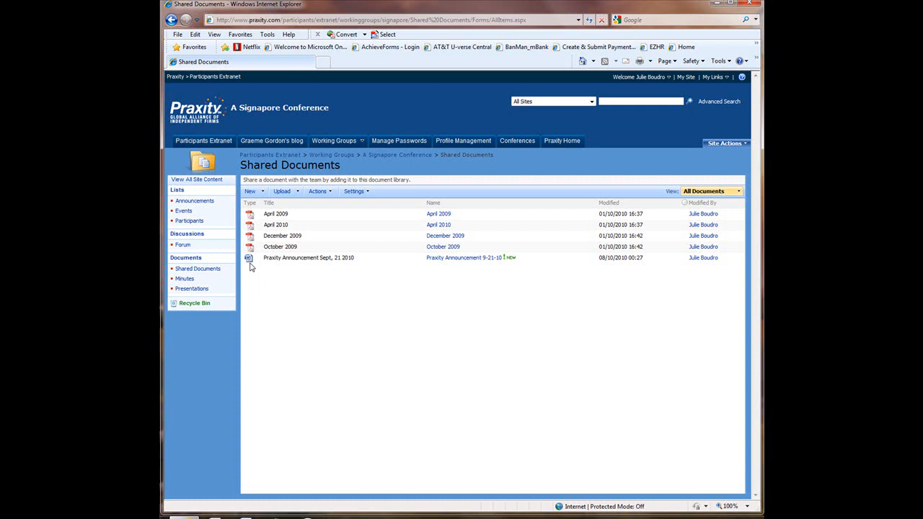
click(591, 261)
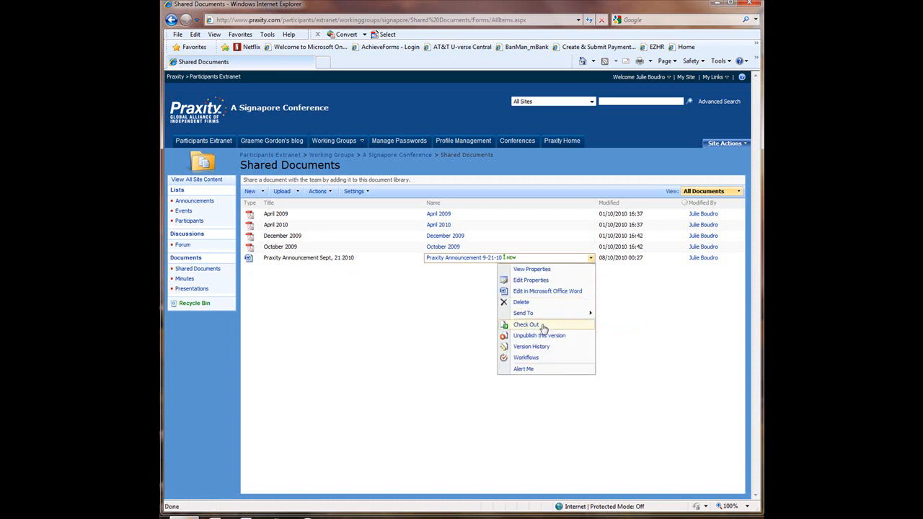
click(452, 321)
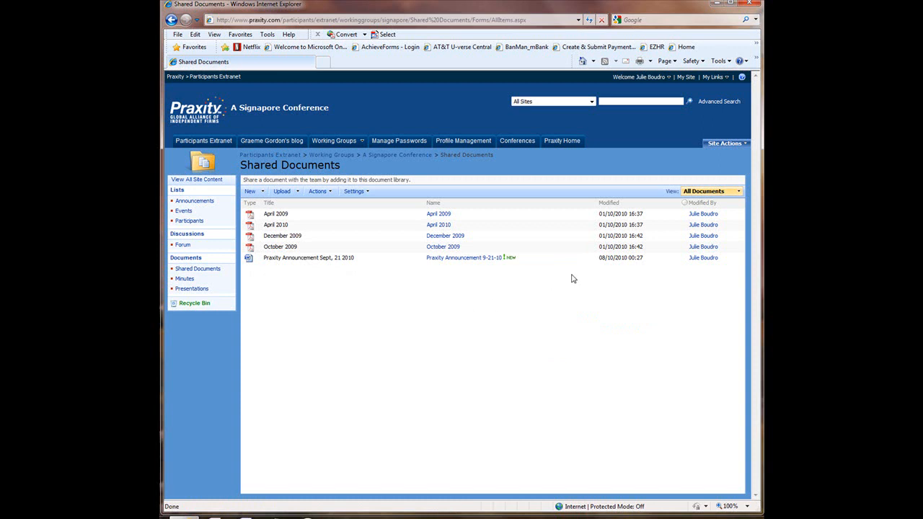
click(590, 260)
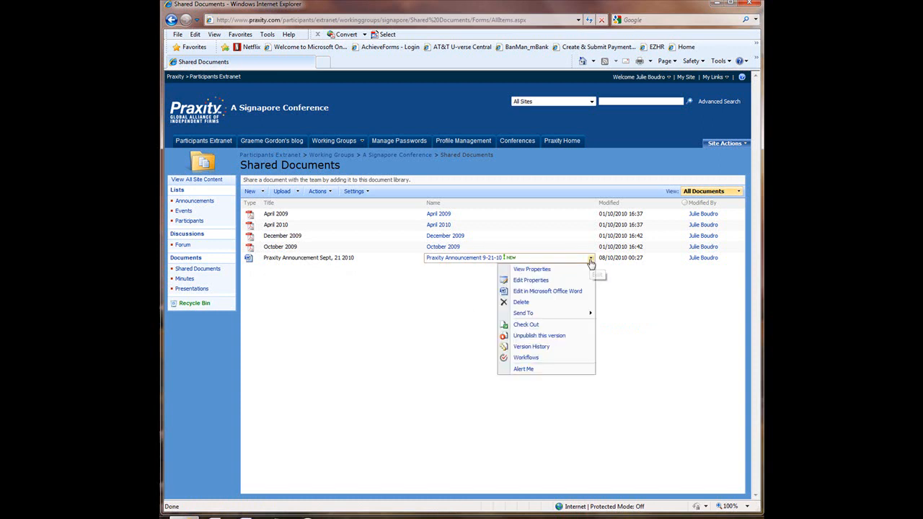
click(559, 303)
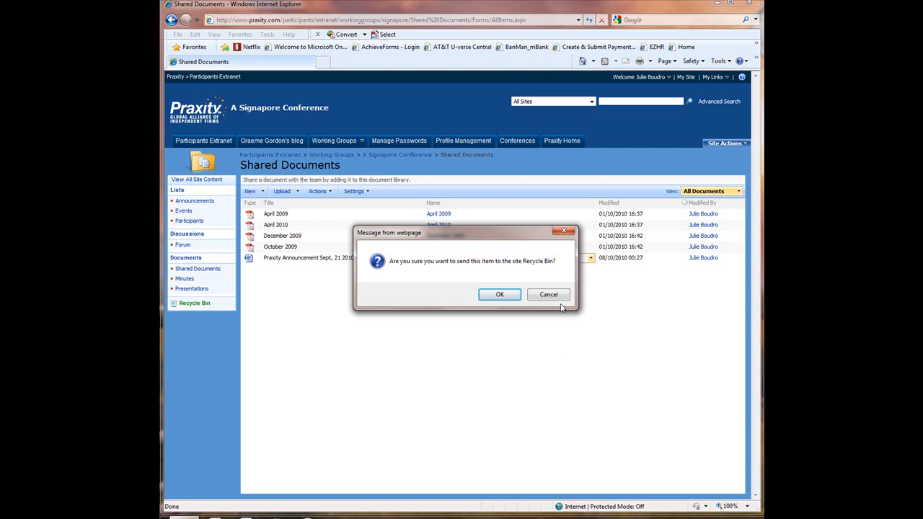
click(558, 298)
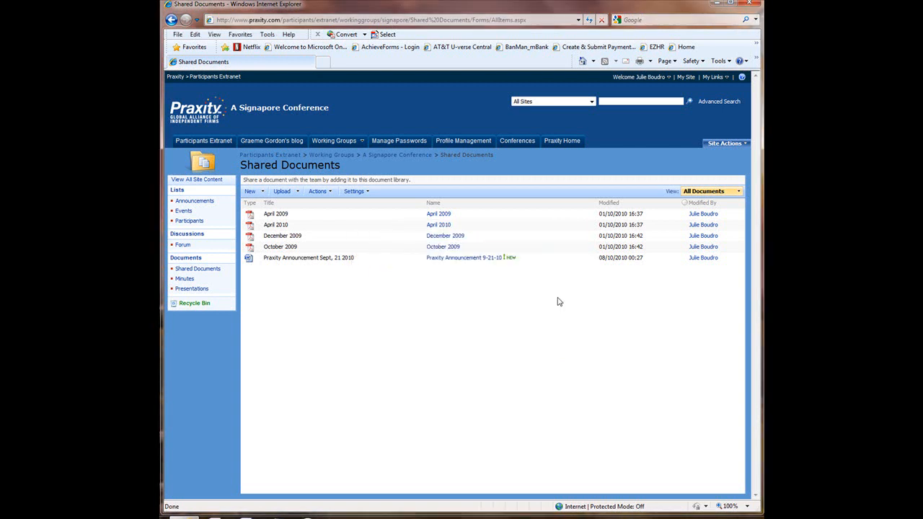
click(194, 303)
Open Praxity Announcement 9-21-10 in Word with Check Out and Edit, signing in with the account password and enabling access to the location
click(458, 258)
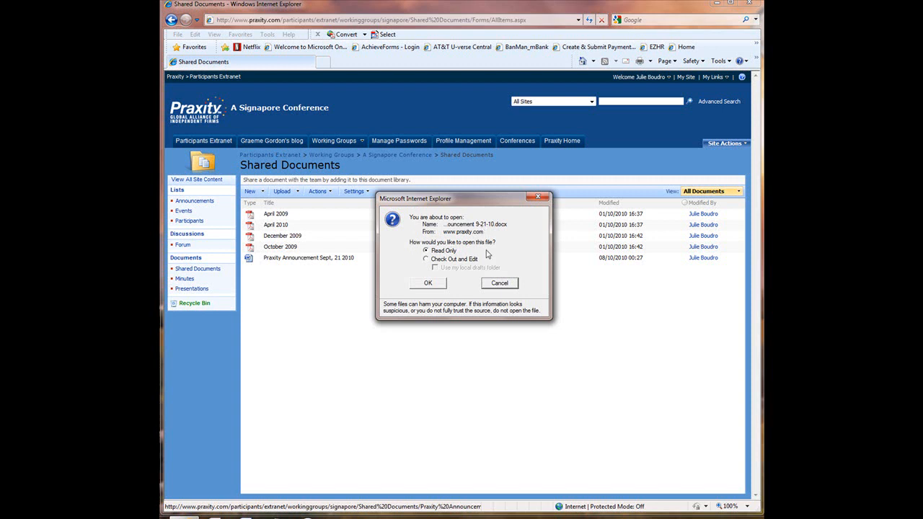
click(426, 260)
click(426, 286)
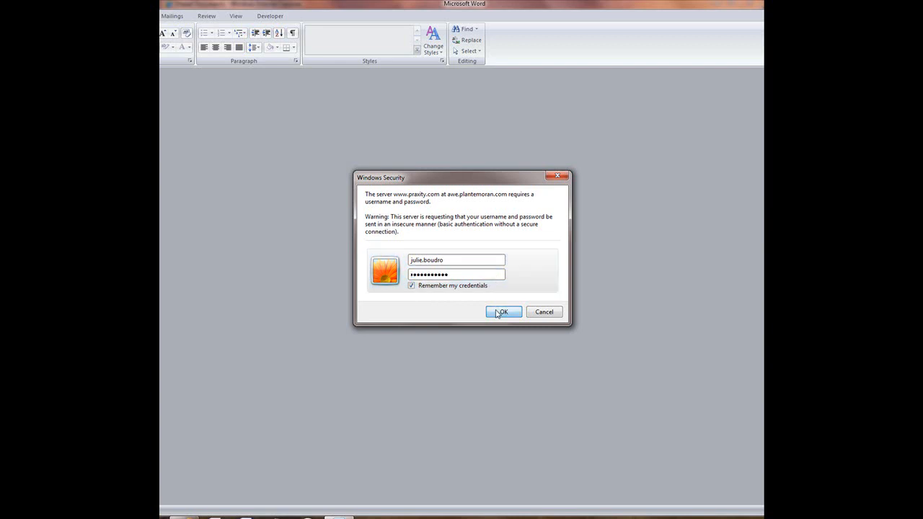
click(497, 311)
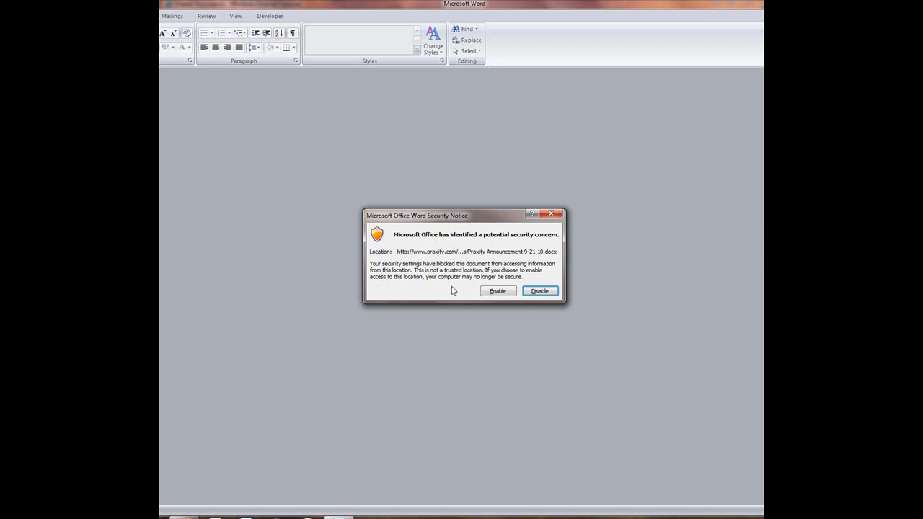
click(489, 294)
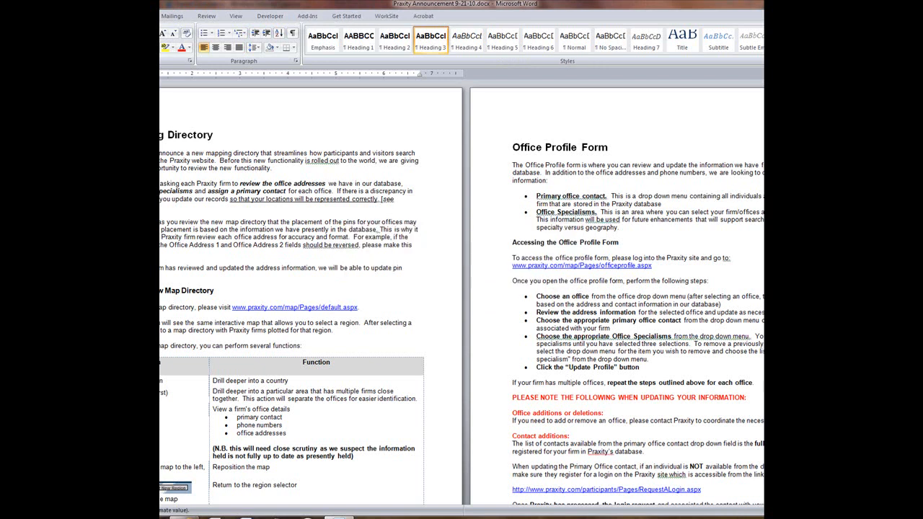
Restore the Word window from full screen, then enlarge and position it over the Shared Documents page
key(super+Down)
drag(247, 4, 493, 15)
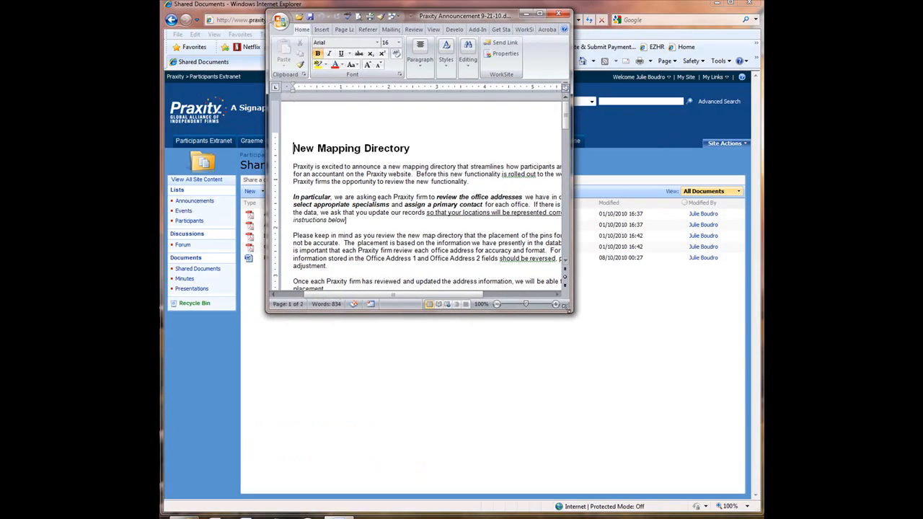
drag(571, 310, 648, 406)
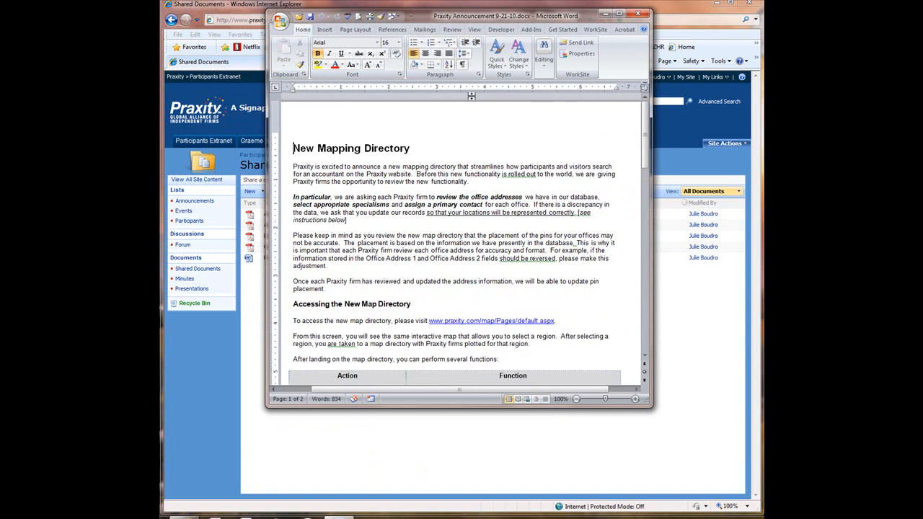
drag(423, 22, 452, 53)
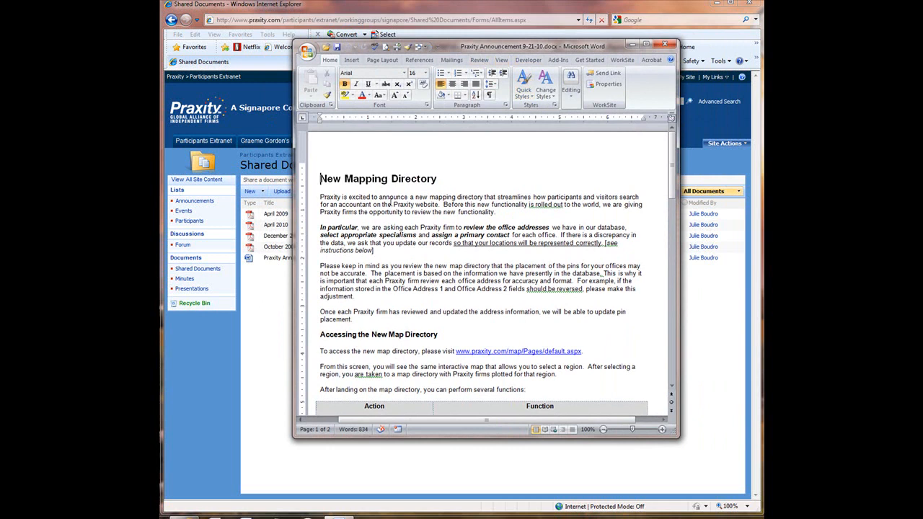
Add the line "Please update your profile" below the New Mapping Directory heading and save the document
click(461, 182)
key(Return)
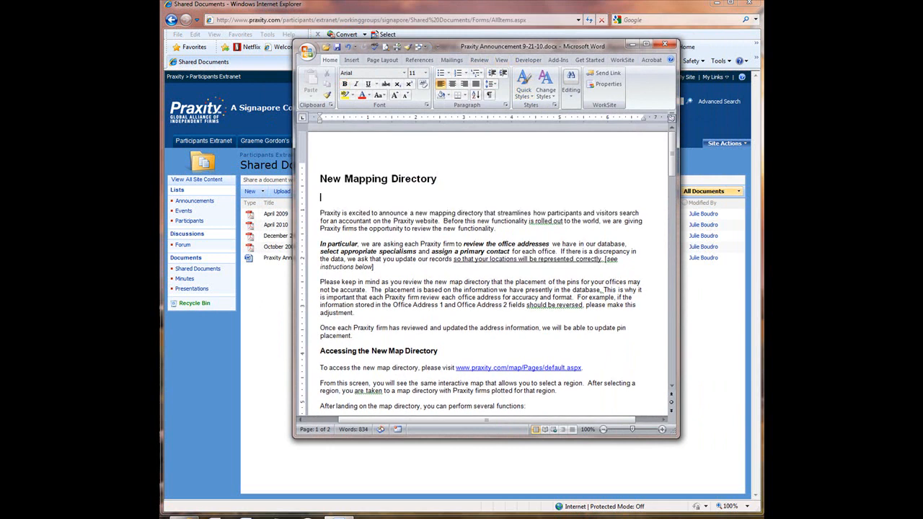
text(Please update your profile)
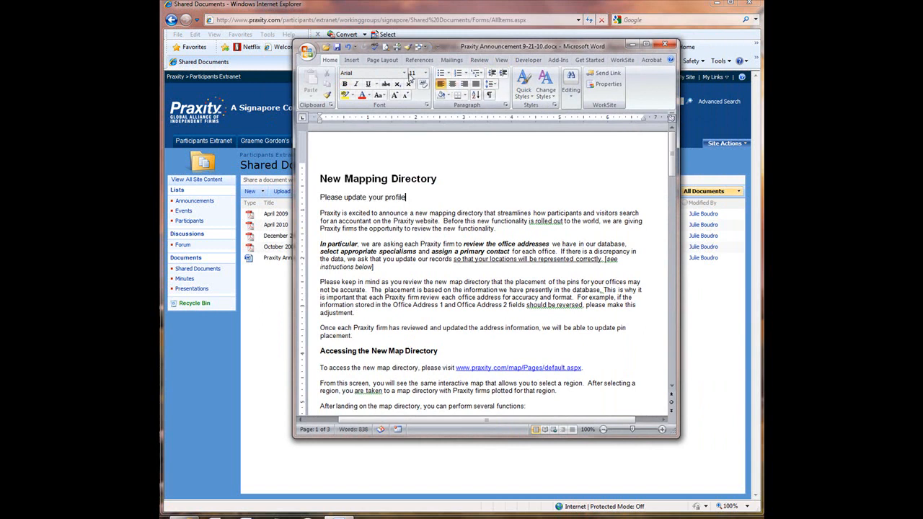
click(338, 50)
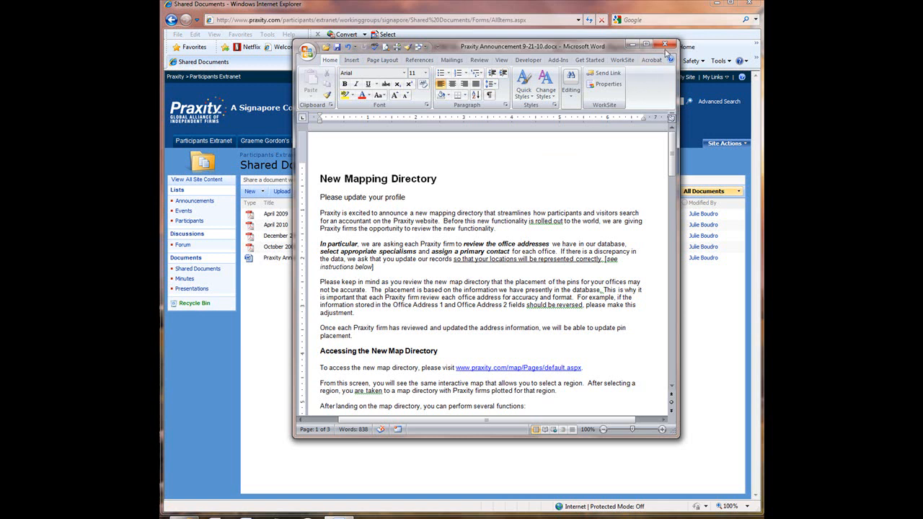
Close the document and check it in as 2.0 Major version (publish) with the comment "Added text on updating profile"
click(666, 45)
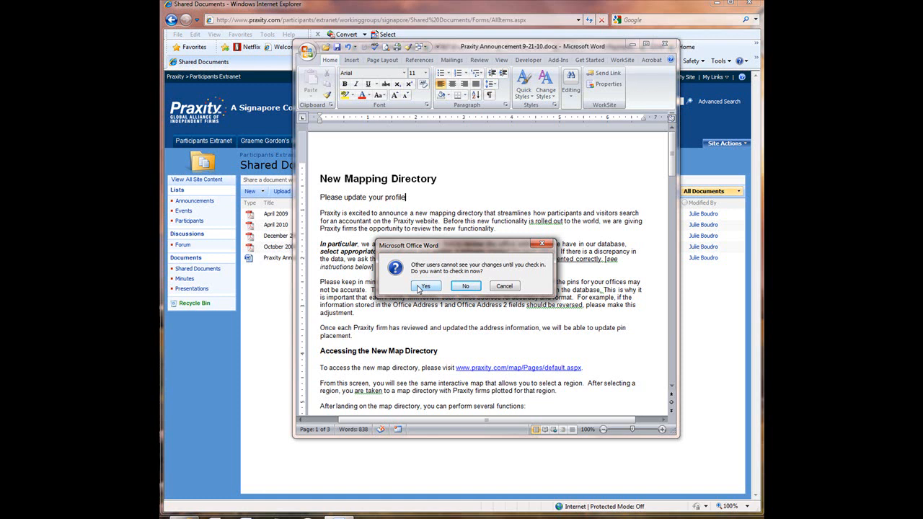
click(425, 286)
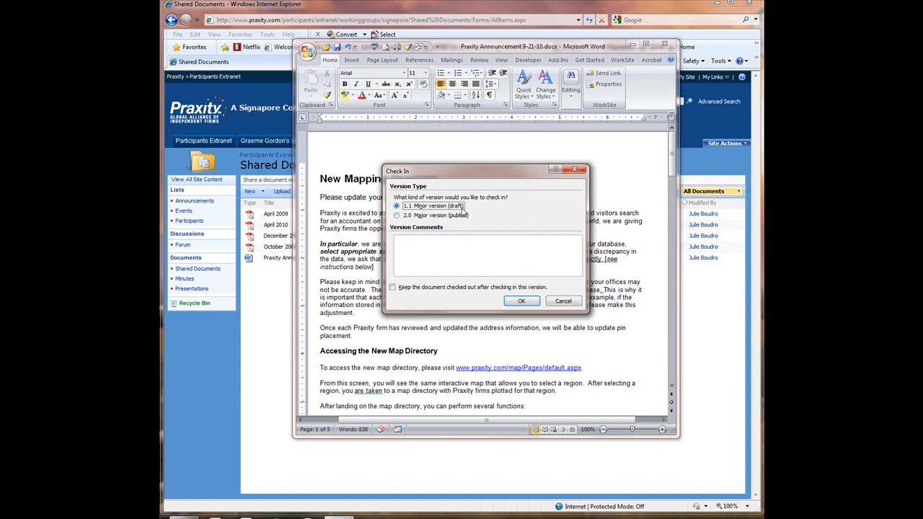
click(396, 216)
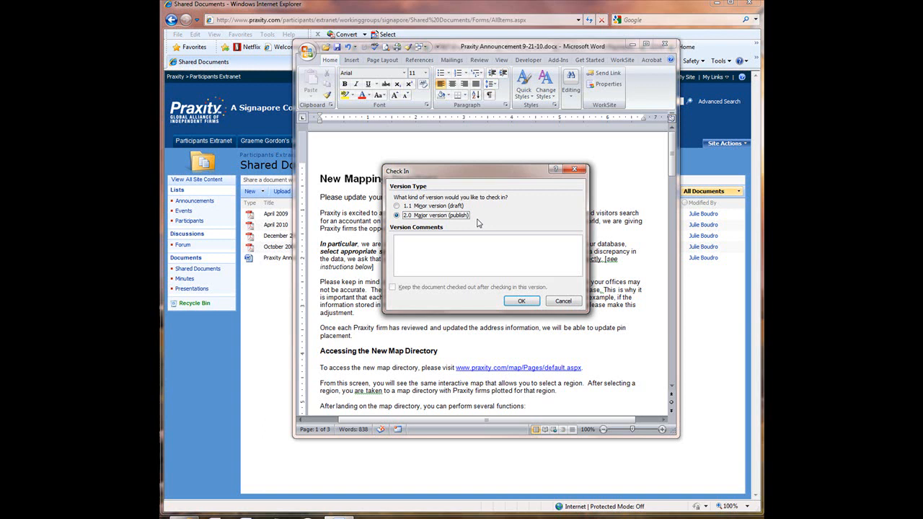
click(465, 263)
text(Added text on updating profile)
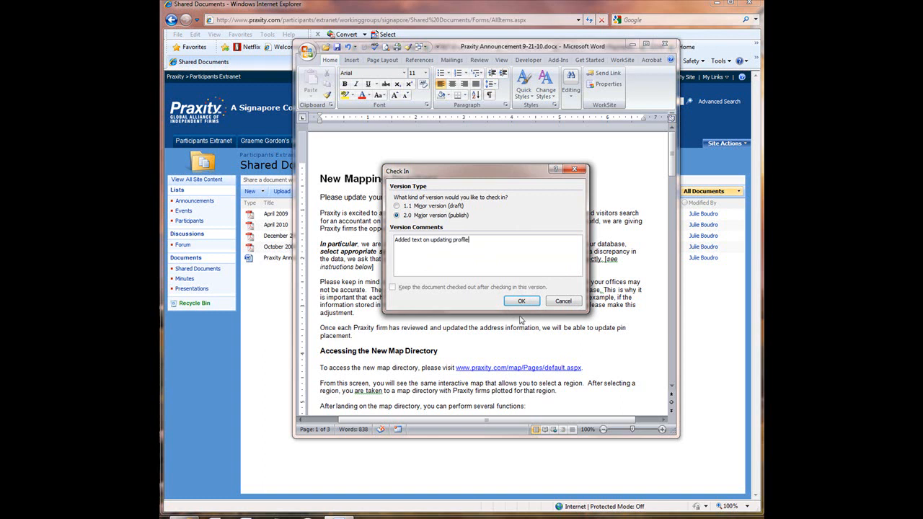
click(510, 307)
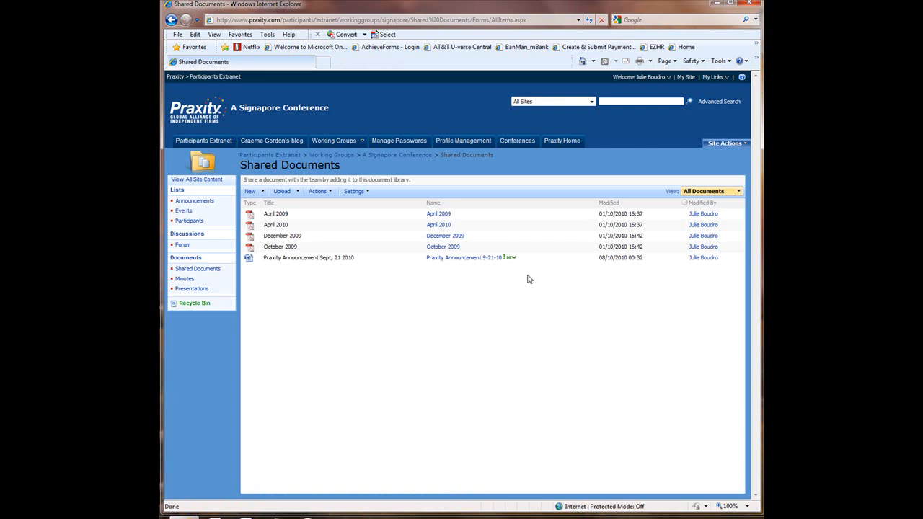
Open Praxity Announcement 9-21-10 as Read Only to review the published text, and close it again
click(473, 258)
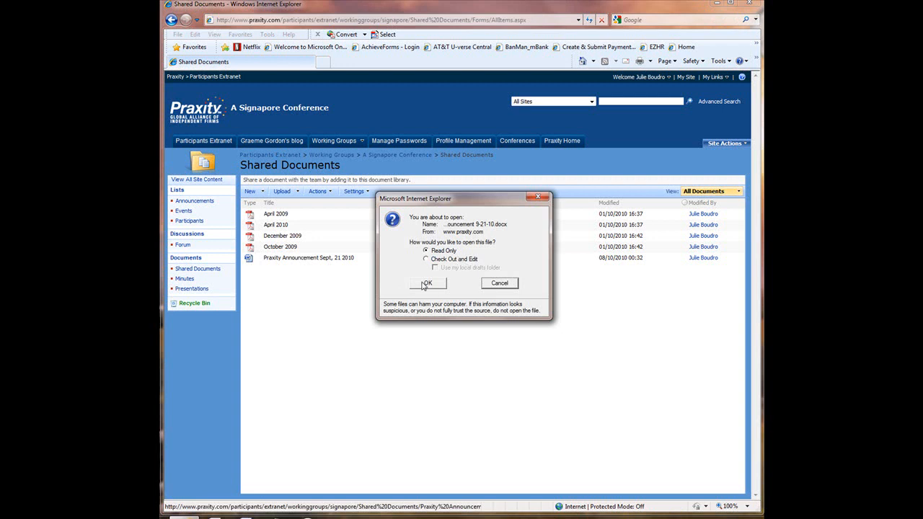
click(426, 283)
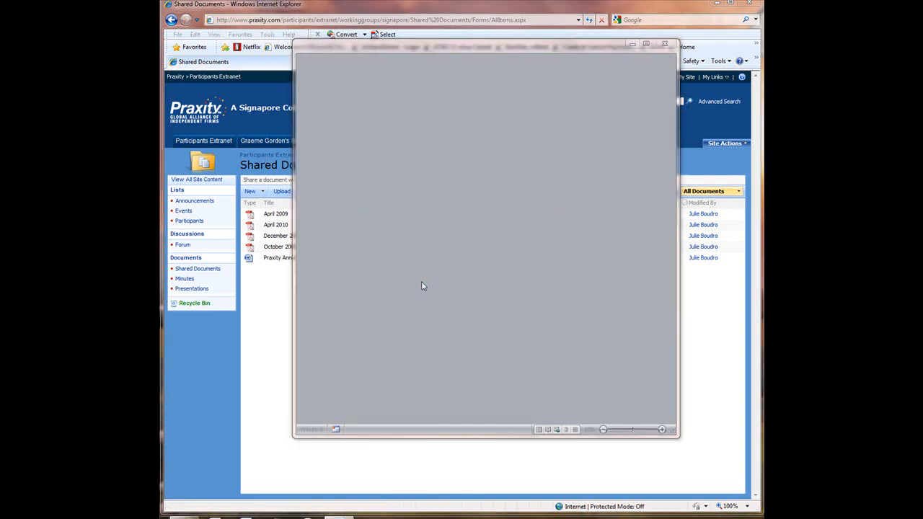
click(523, 296)
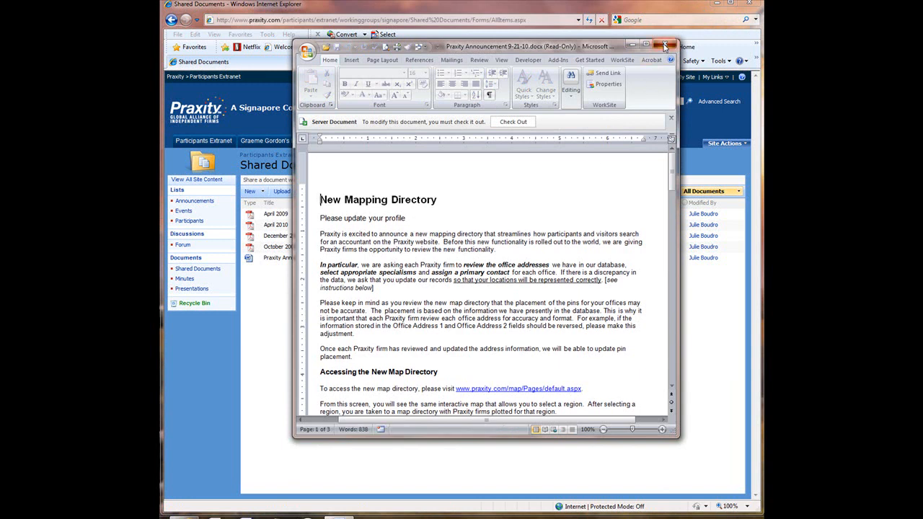
click(665, 46)
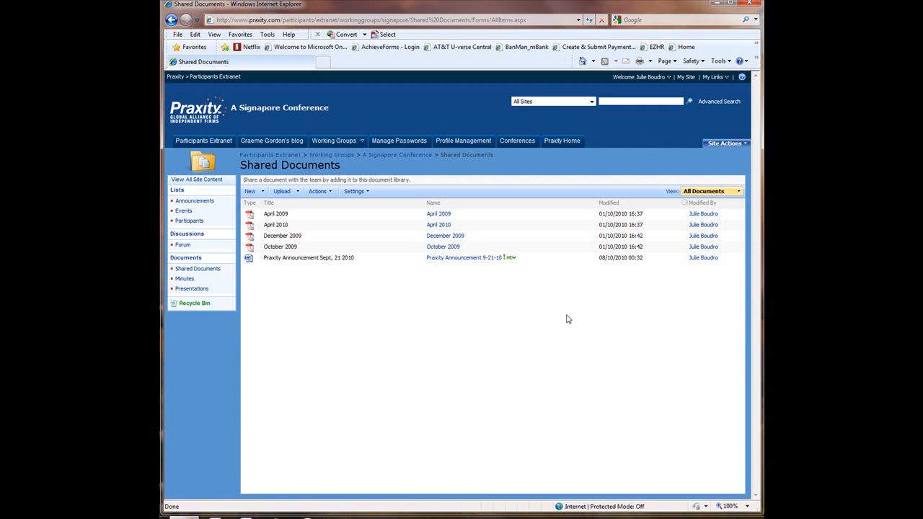